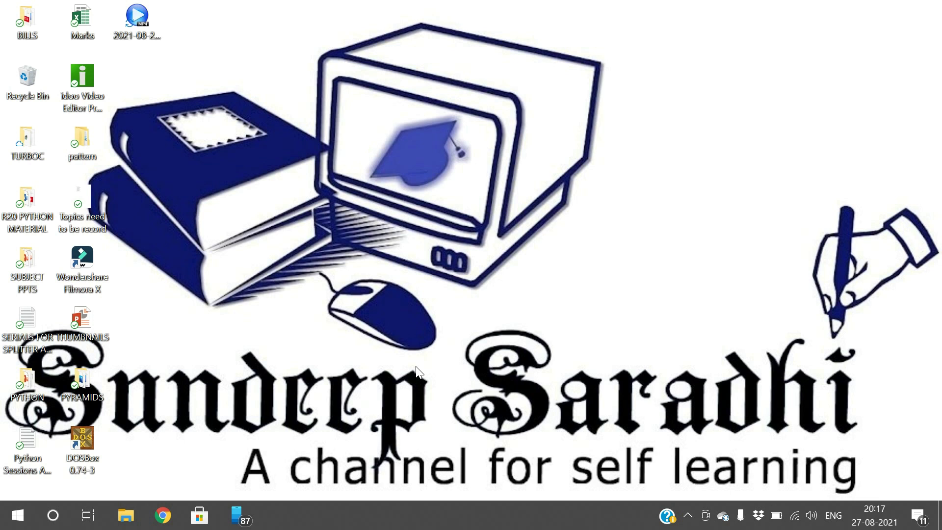
Launch PowerPoint from the Run prompt, start a blank presentation, then close PowerPoint
key(super+r)
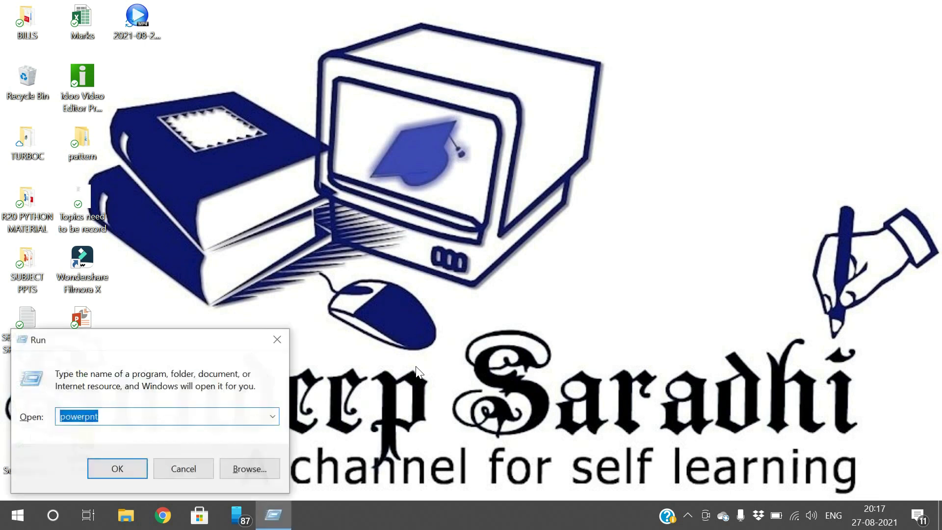
text(p)
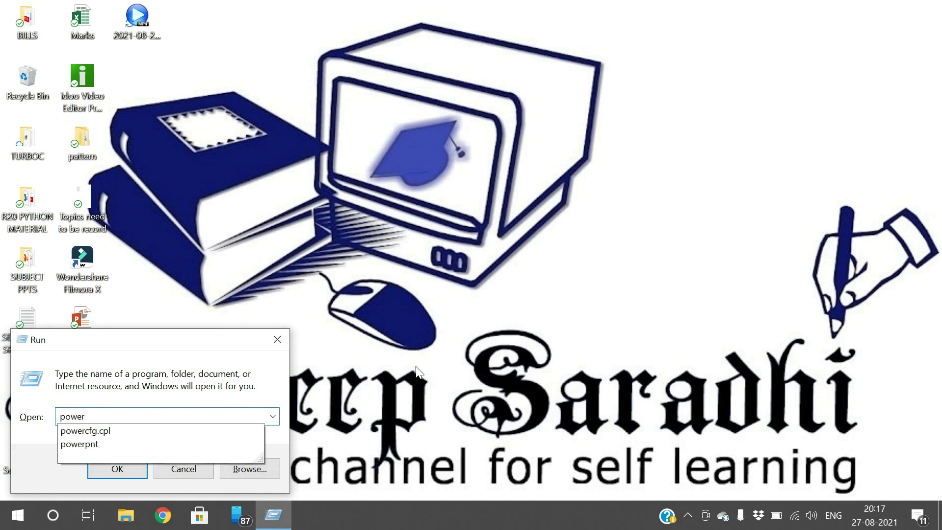
text(pn)
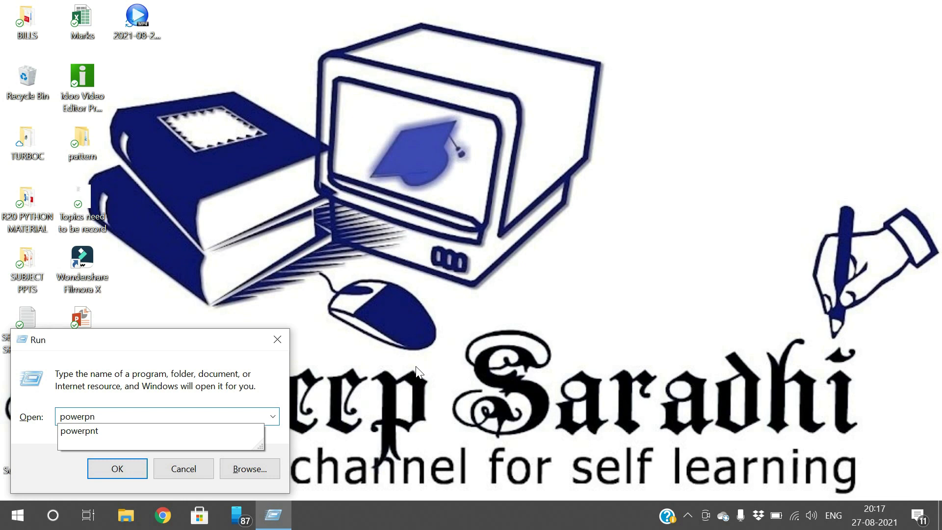
text(t)
key(Return)
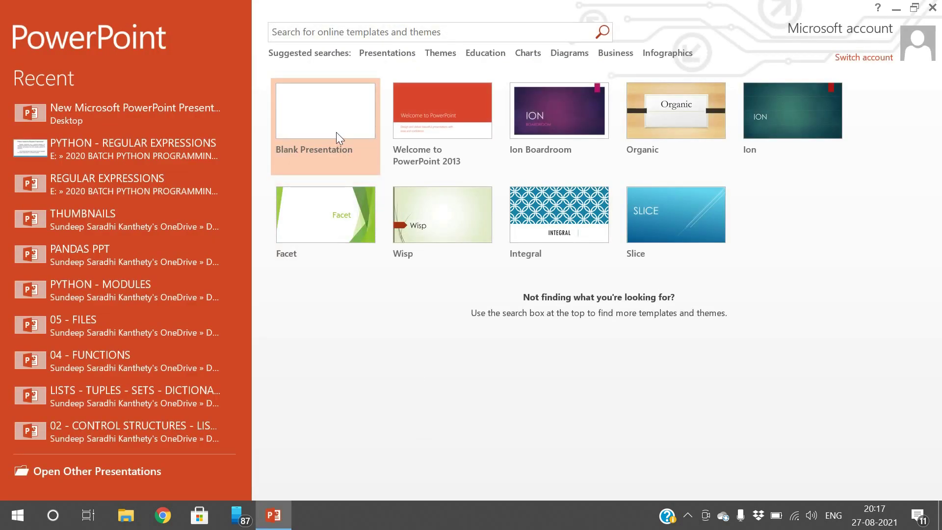
click(336, 134)
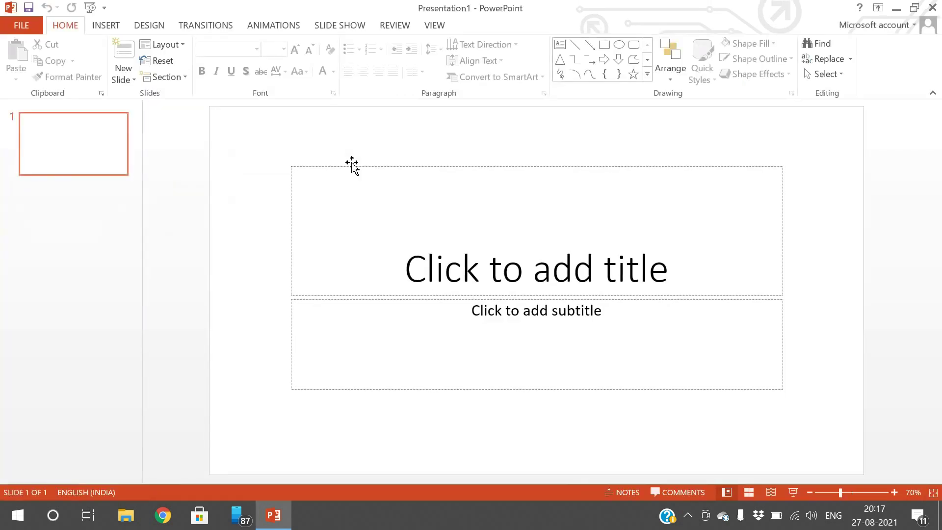
click(933, 7)
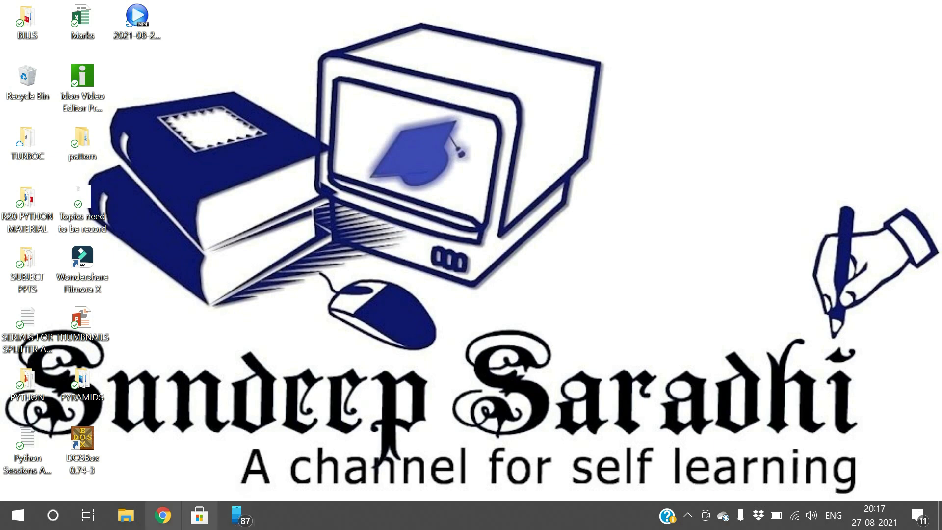
Relaunch PowerPoint 2013 from the Start menu's Microsoft Office 2013 folder with a blank presentation
click(18, 515)
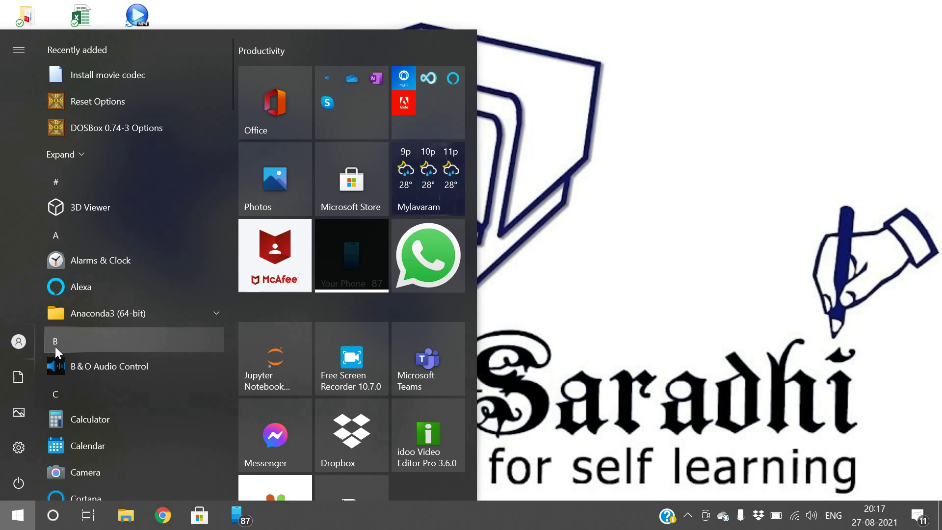
scroll(57, 345, down, 6)
scroll(58, 342, down, 2)
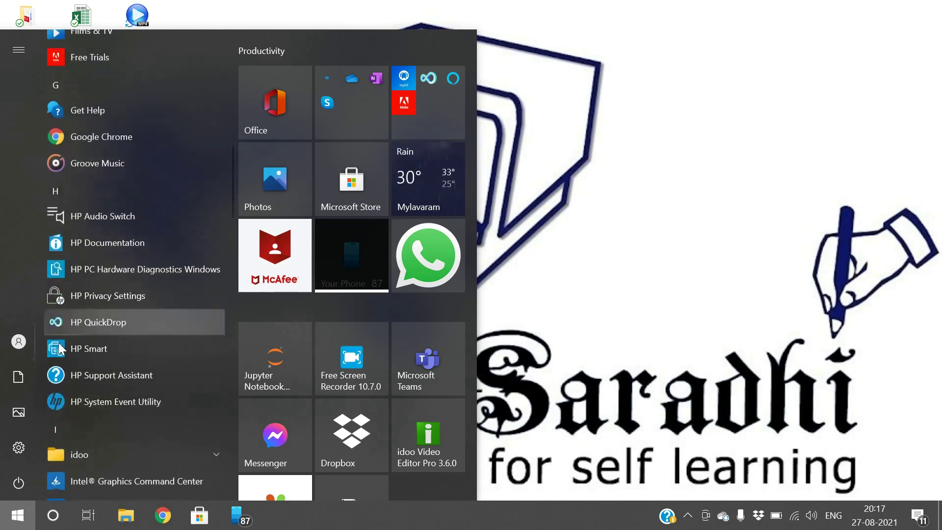
scroll(58, 342, down, 2)
scroll(58, 342, down, 1)
scroll(61, 342, down, 1)
scroll(61, 342, down, 2)
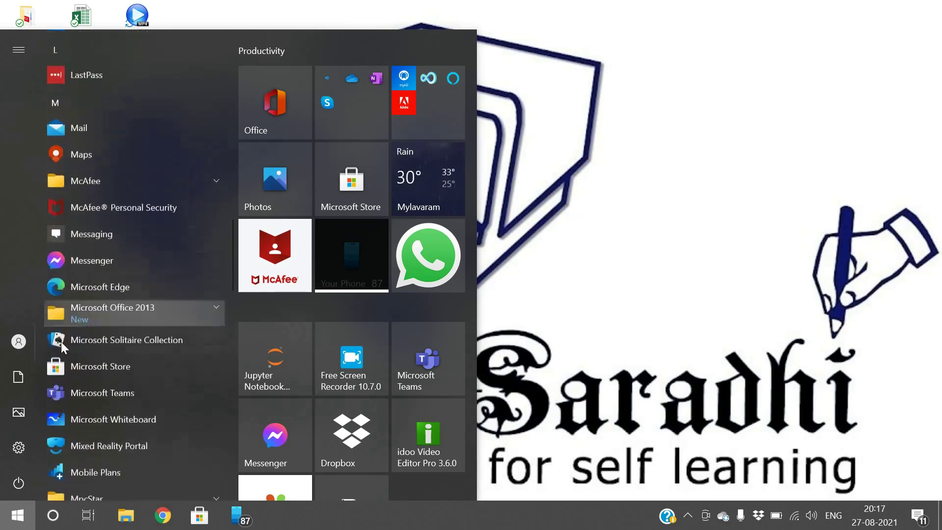
scroll(61, 341, down, 1)
scroll(62, 341, down, 1)
click(104, 159)
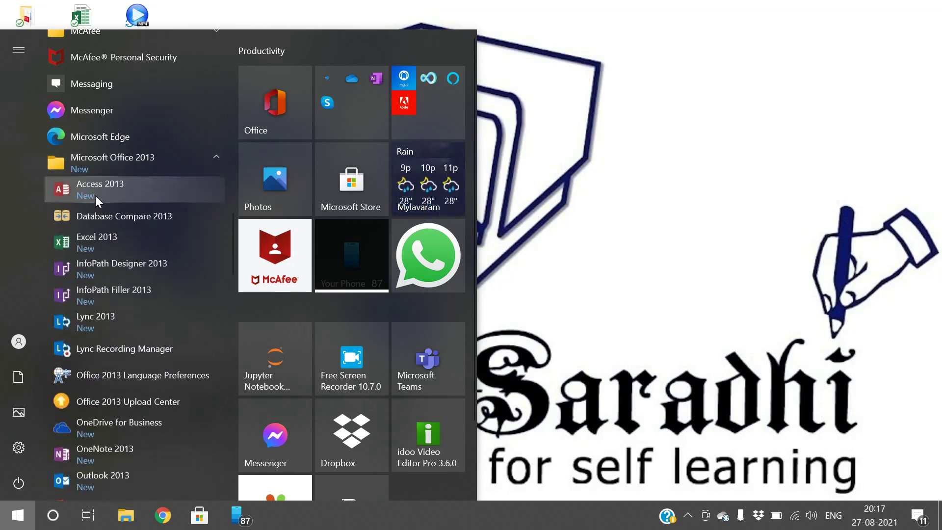
scroll(96, 227, down, 1)
scroll(95, 228, down, 1)
scroll(96, 227, down, 2)
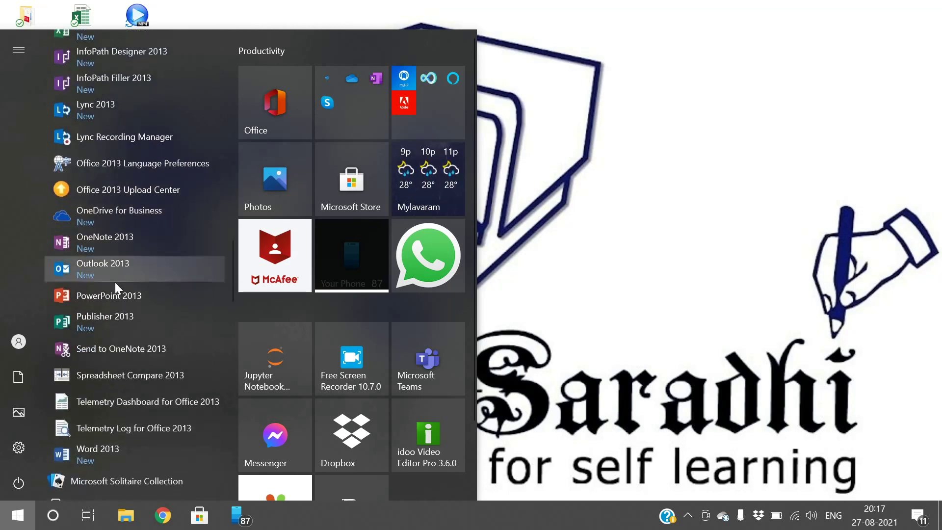
click(119, 304)
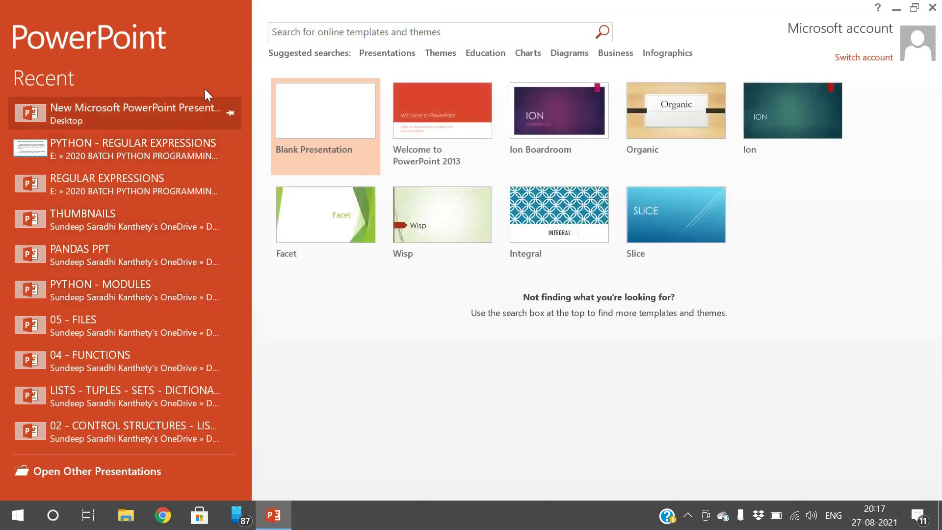
click(330, 136)
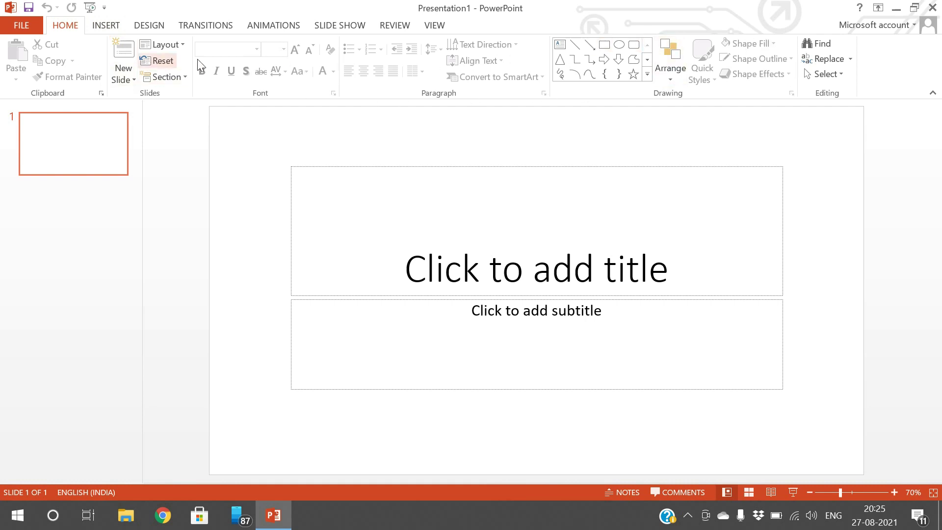
click(107, 26)
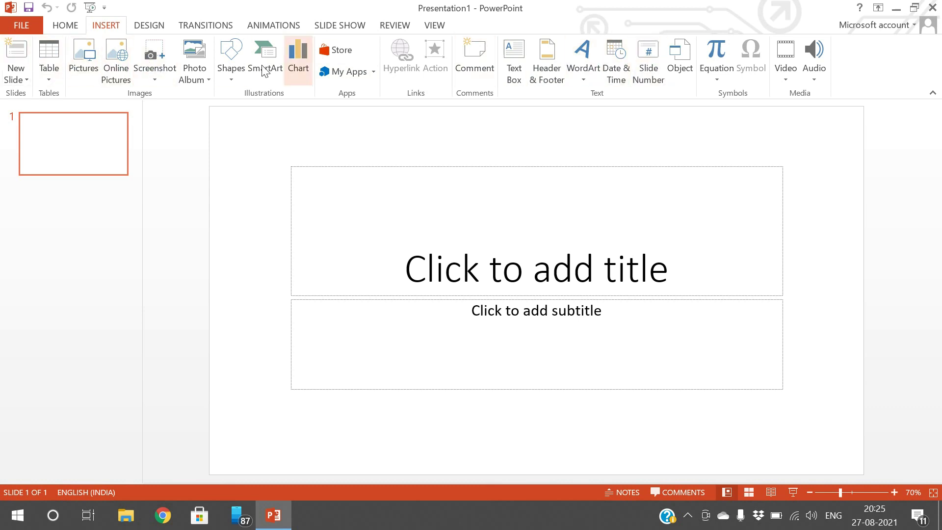
click(65, 25)
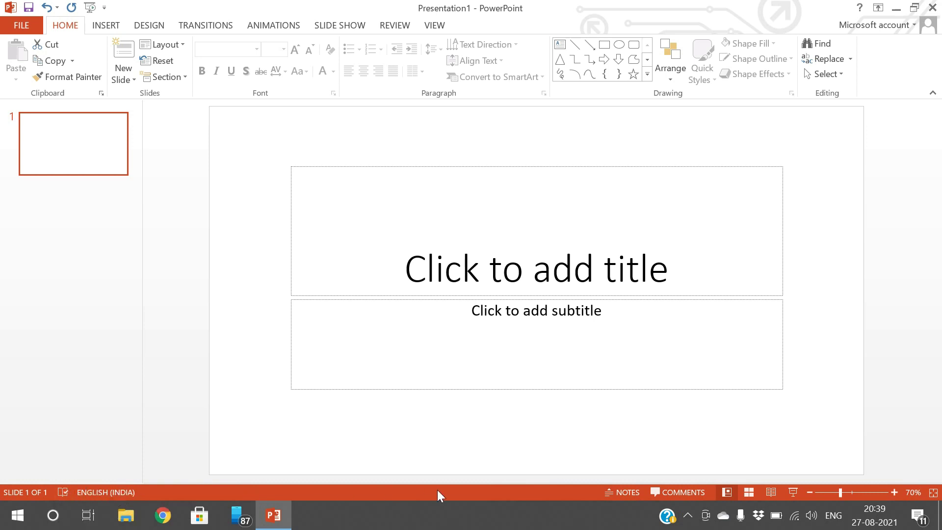
Show and hide the speaker notes and comments panes
click(611, 493)
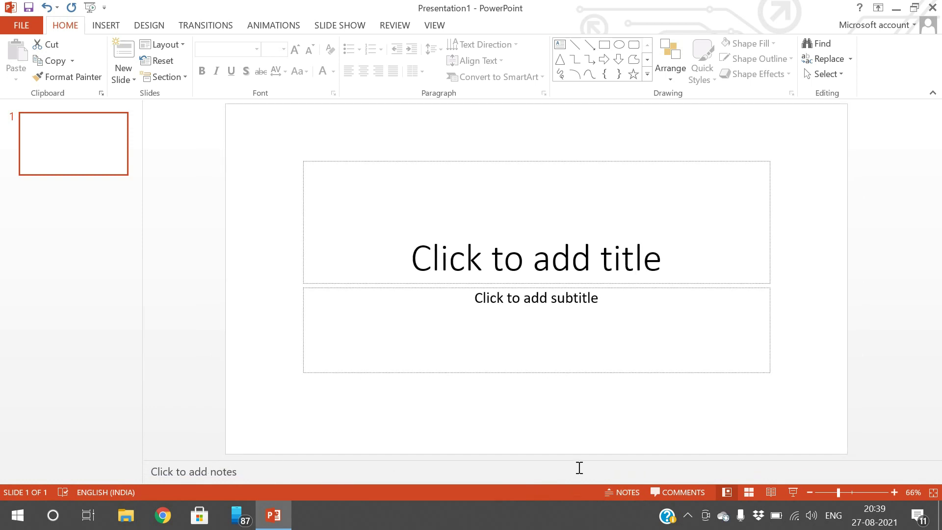
click(625, 492)
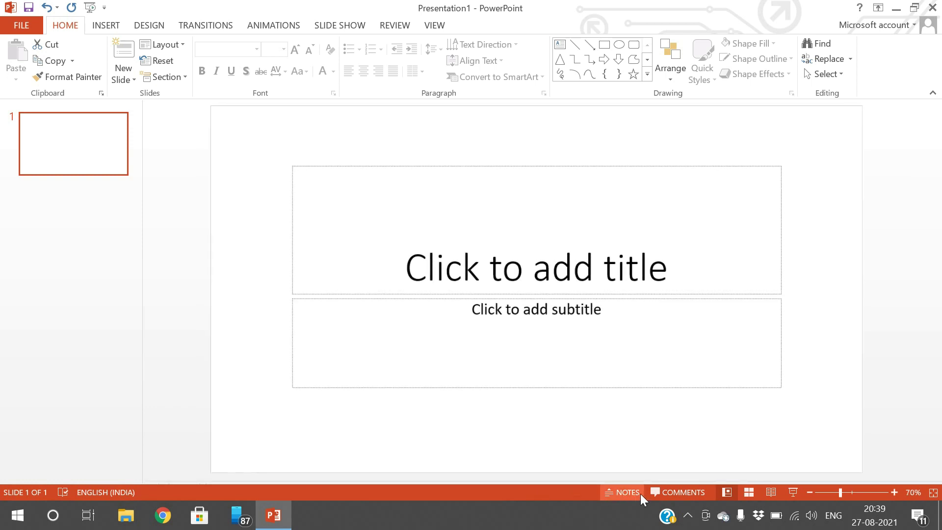
click(680, 495)
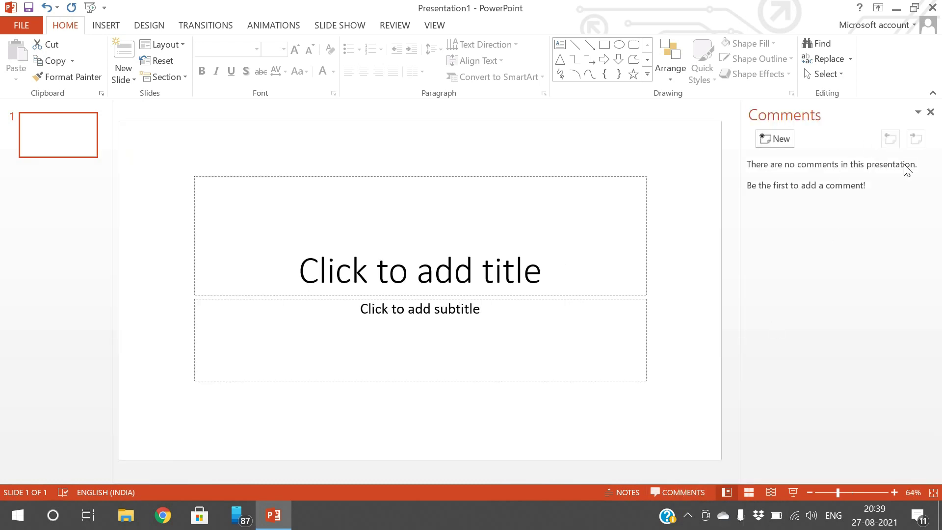
click(685, 492)
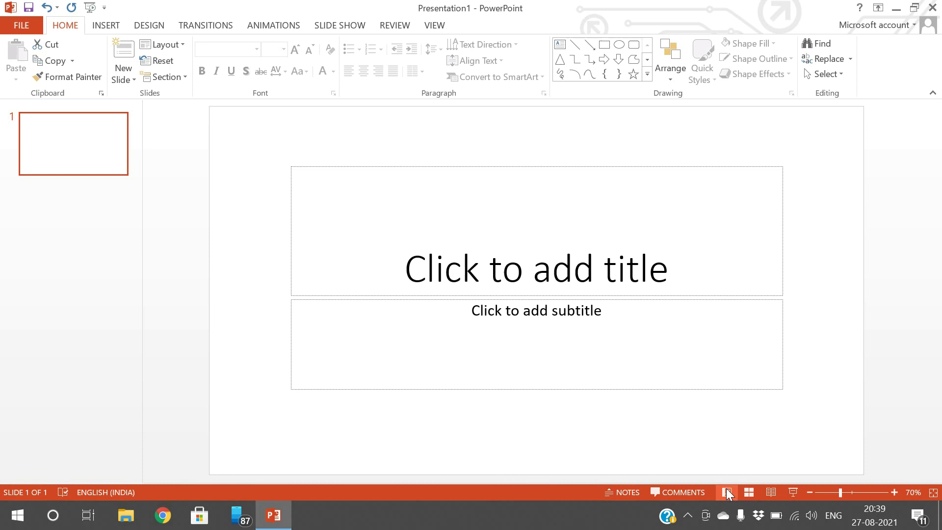
Add a second slide from the slide list, then preview in Slide Sorter and Reading View
right_click(40, 287)
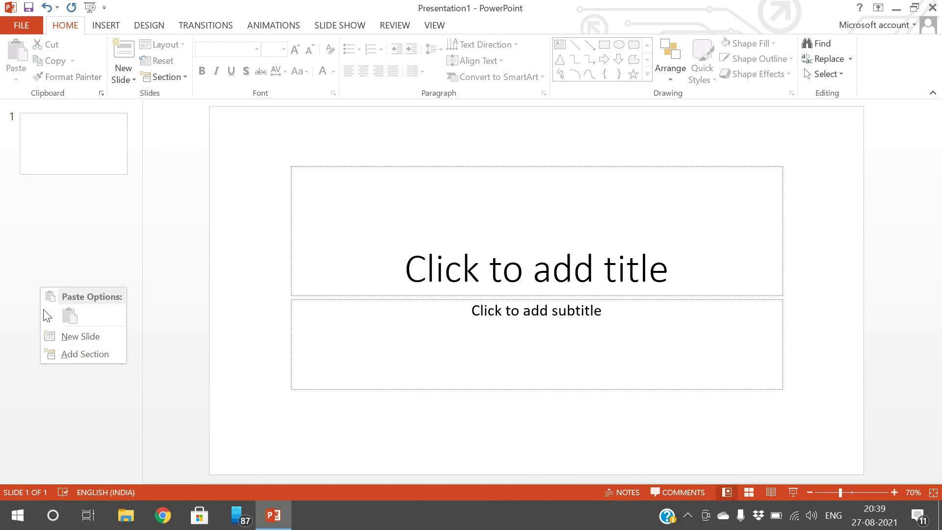
click(70, 337)
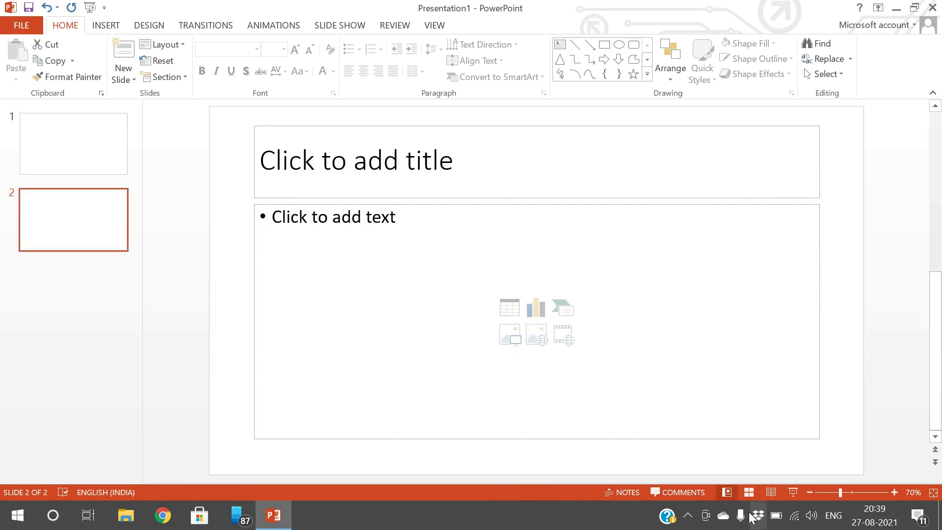
click(747, 493)
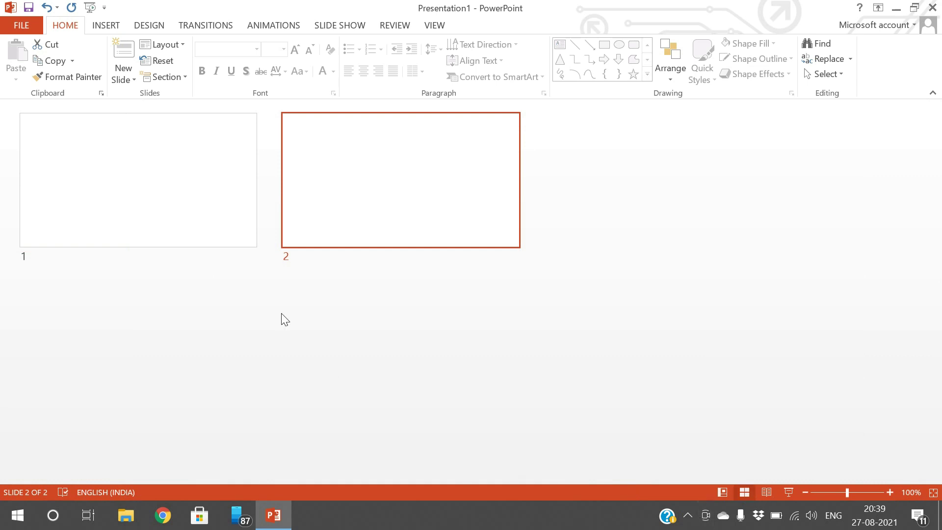
click(766, 492)
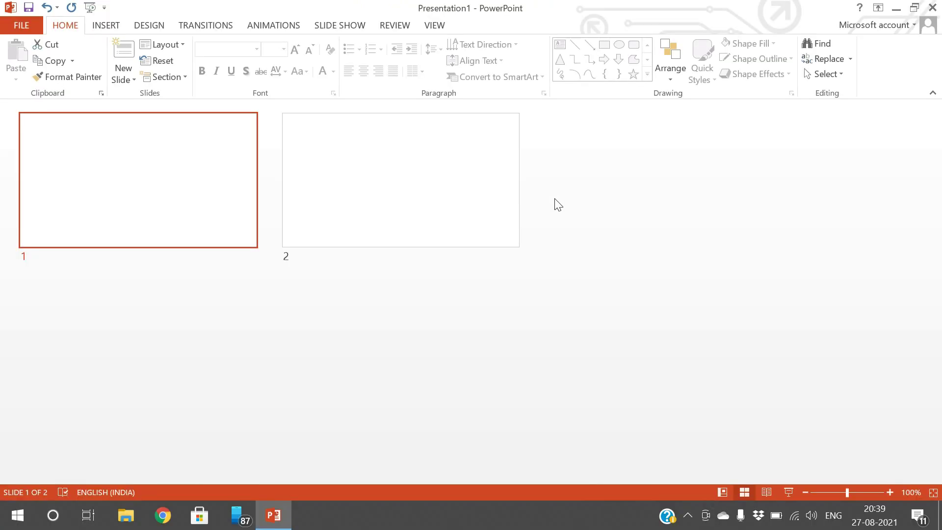
Return to Normal view and set the slide zoom back to 70%
click(720, 492)
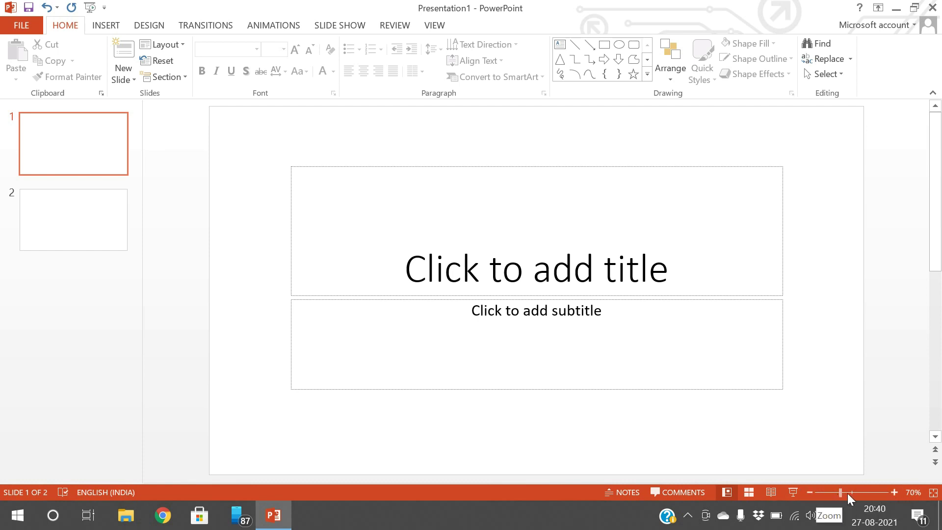
click(810, 492)
click(810, 492)
click(891, 491)
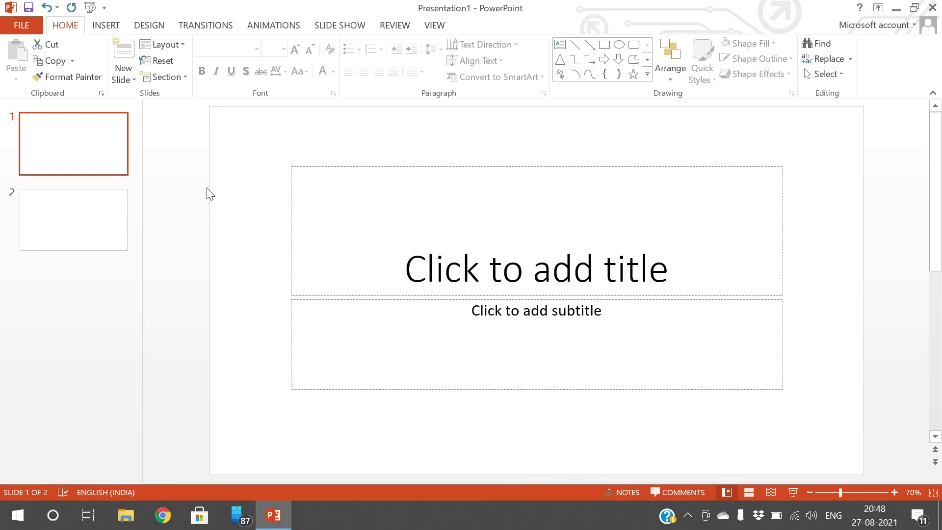
Save the presentation to Computer > Desktop with the file name 'sathwik'
click(19, 25)
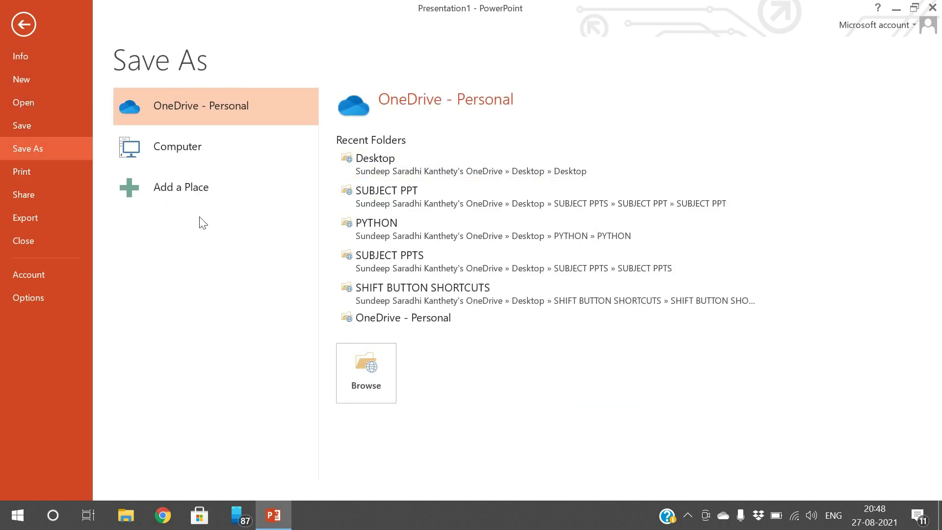
click(158, 147)
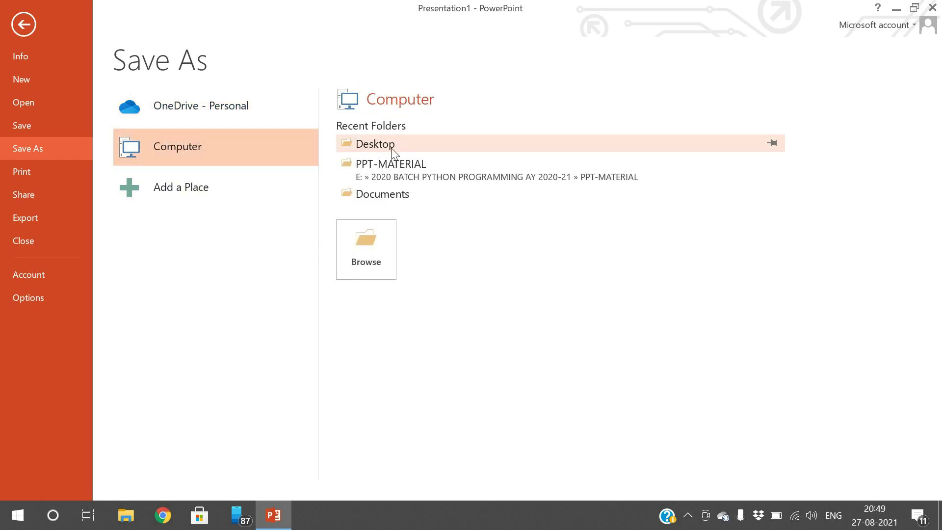
click(358, 144)
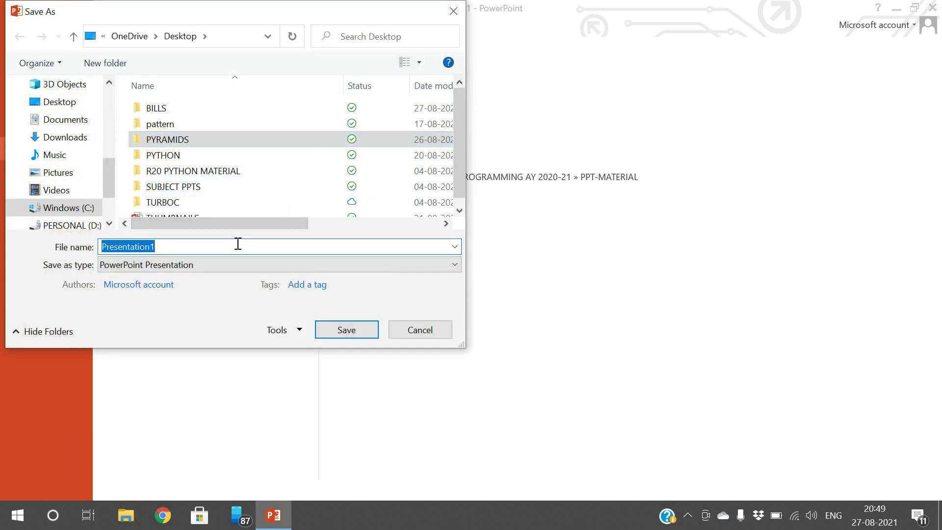
text(sathw)
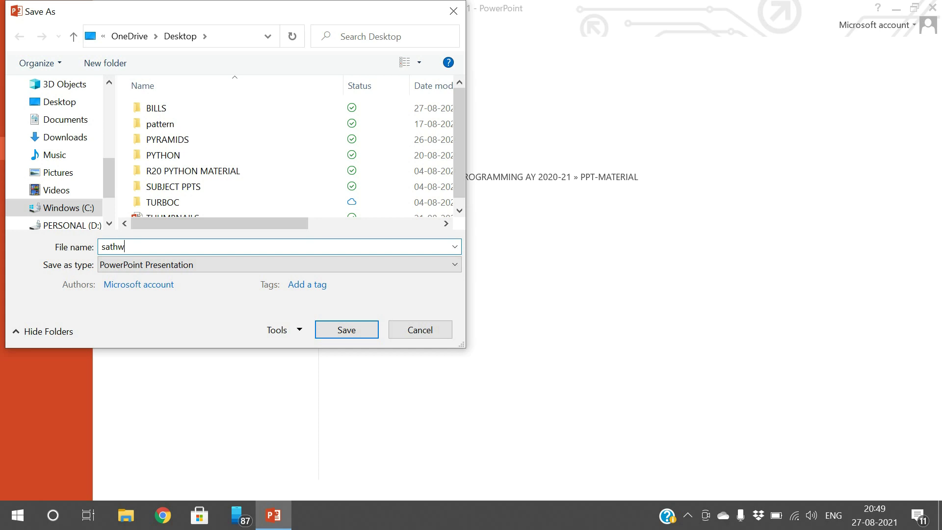
text(ik)
click(361, 330)
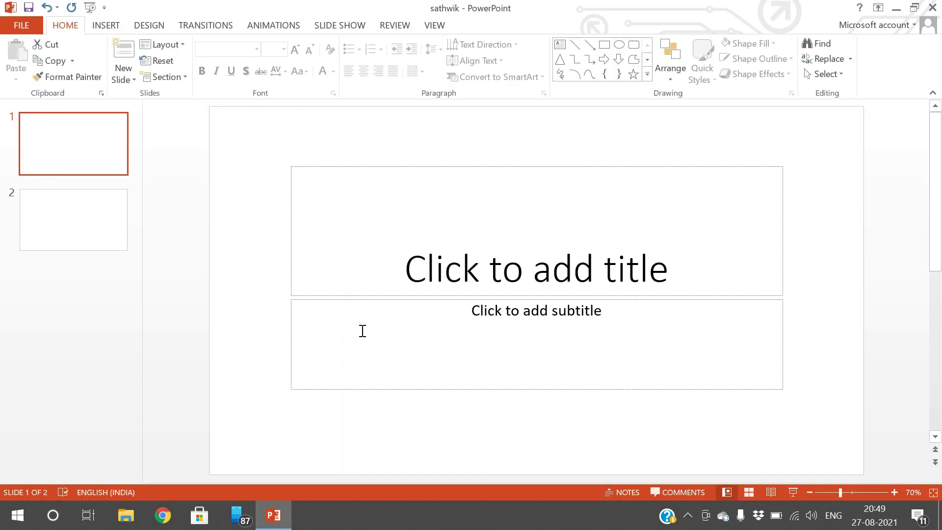
Minimize, restore and close PowerPoint, then reopen 'sathwik' from its desktop icon
click(895, 7)
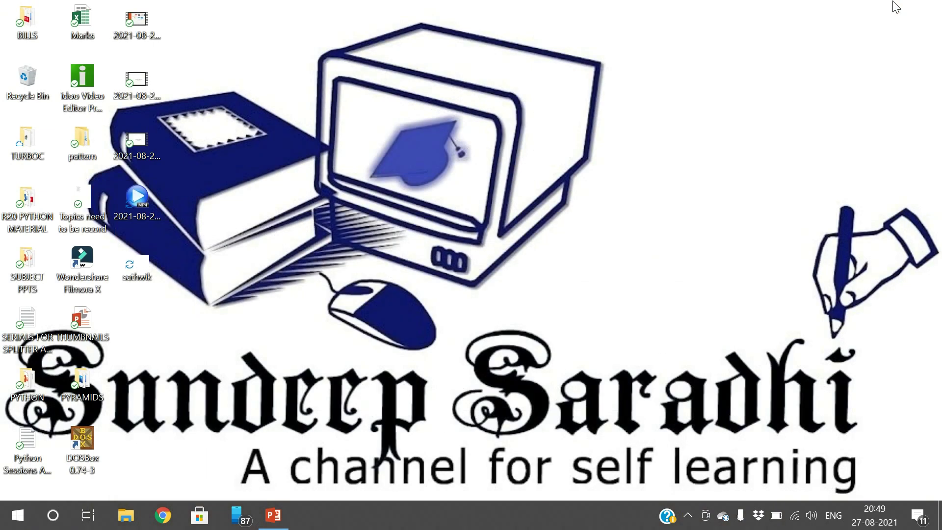
click(273, 516)
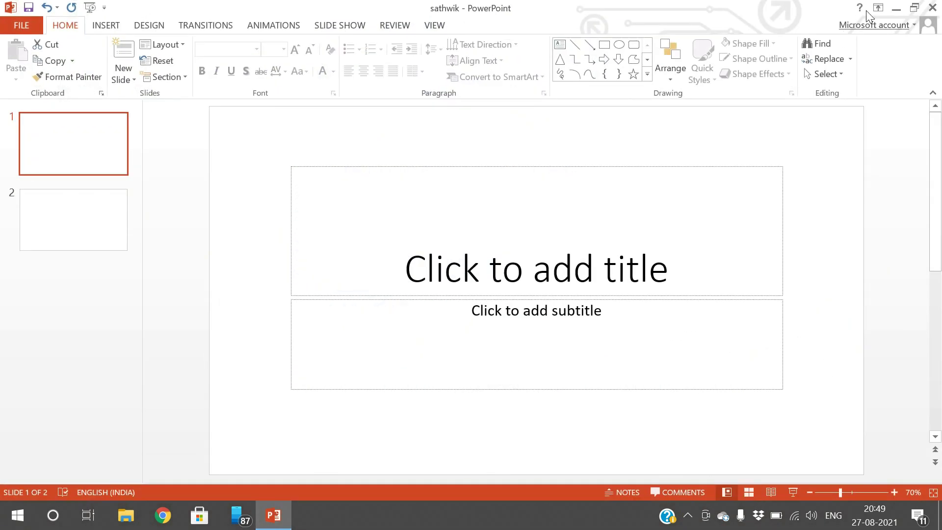
click(932, 7)
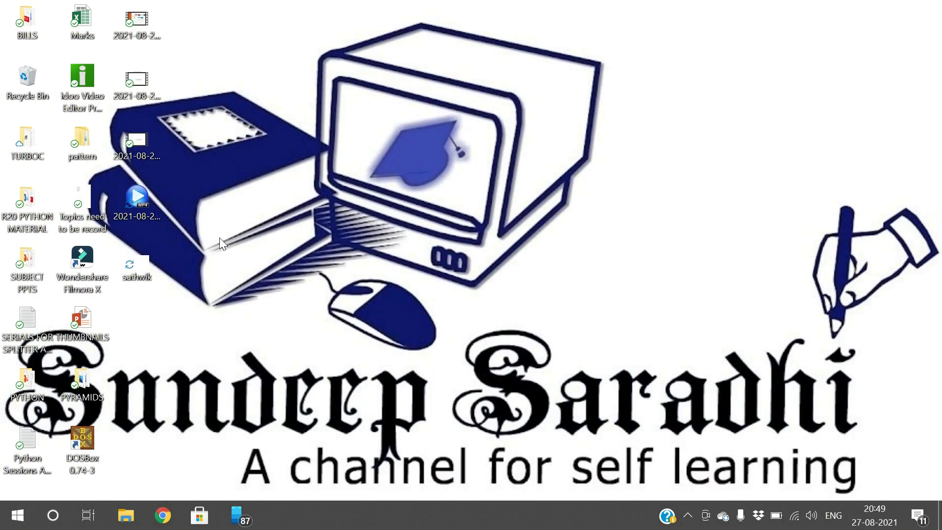
double_click(137, 266)
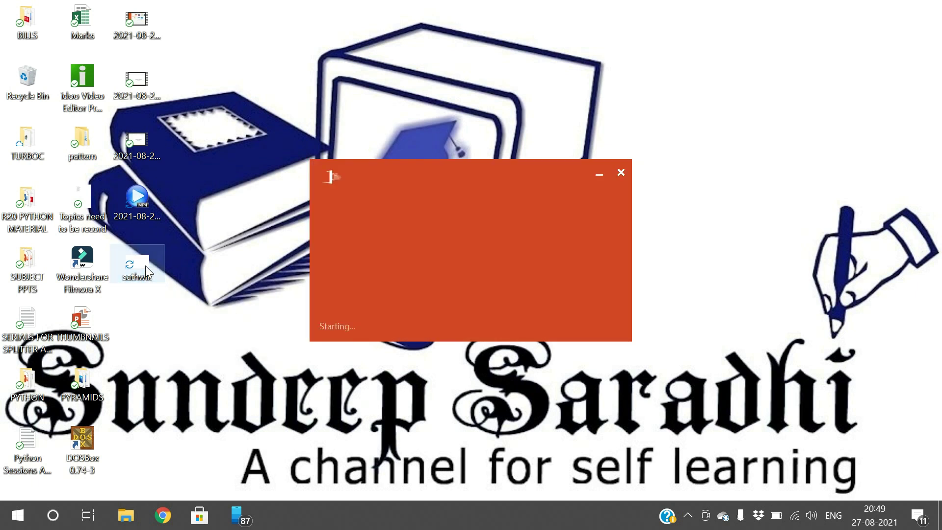